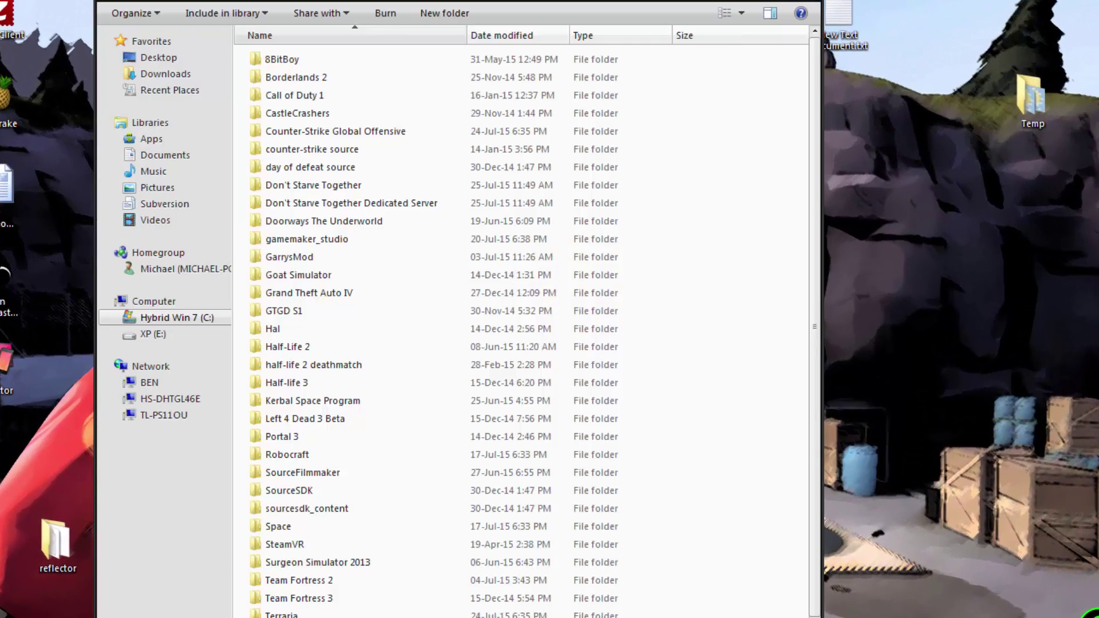
- Browse into Counter-Strike Global Offensive > csgo and open pak01_dir.vpk in GCFScape
{"action": "scroll", "coordinate": [626, 283], "scroll_direction": "down", "scroll_amount": 1}
{"action": "scroll", "coordinate": [577, 442], "scroll_direction": "up", "scroll_amount": 1}
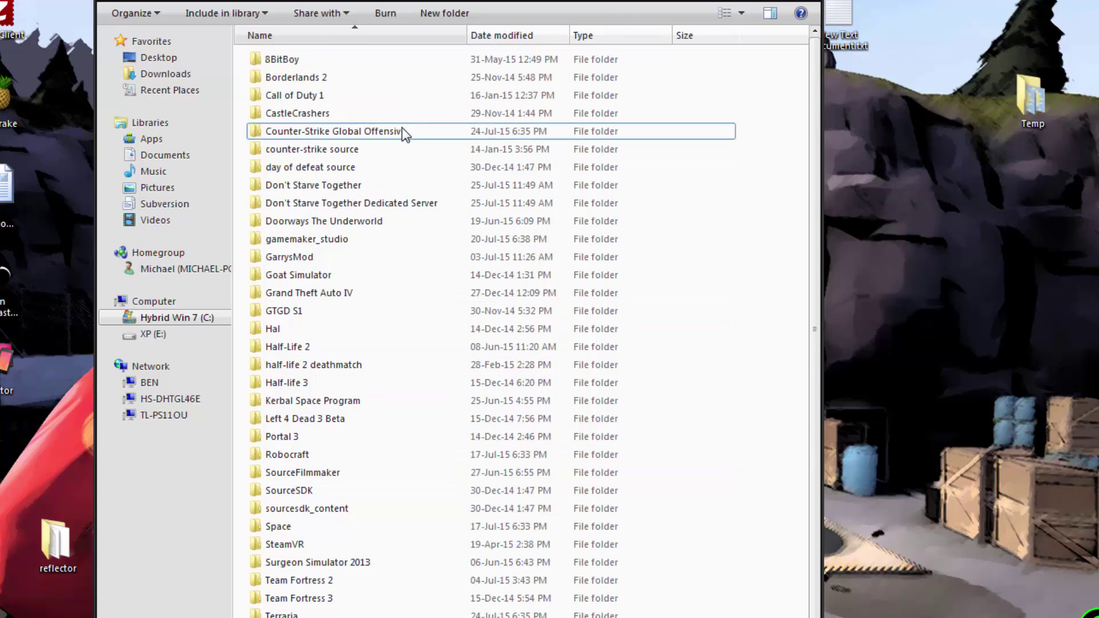
{"action": "double_click", "coordinate": [405, 134]}
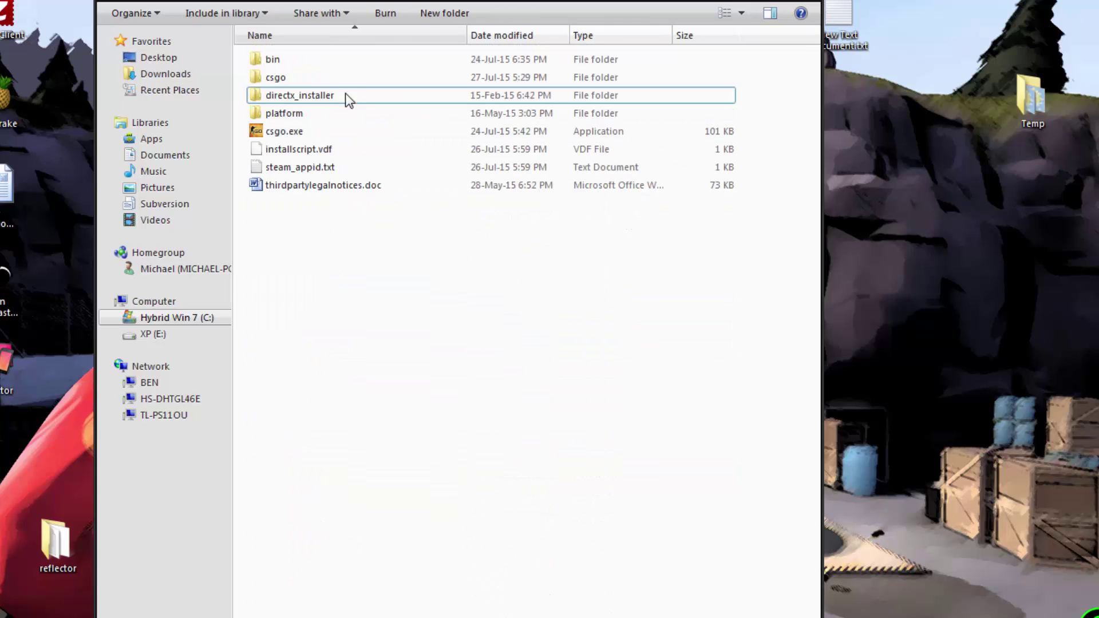
{"action": "double_click", "coordinate": [319, 79]}
{"action": "scroll", "coordinate": [319, 189], "scroll_direction": "down", "scroll_amount": 20}
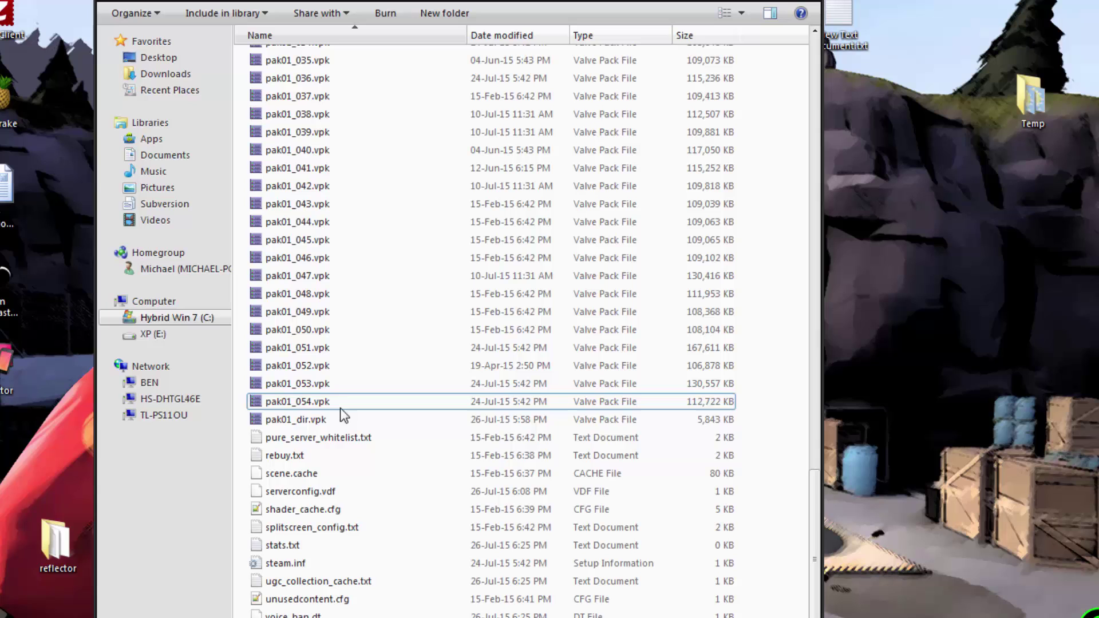
{"action": "double_click", "coordinate": [262, 421]}
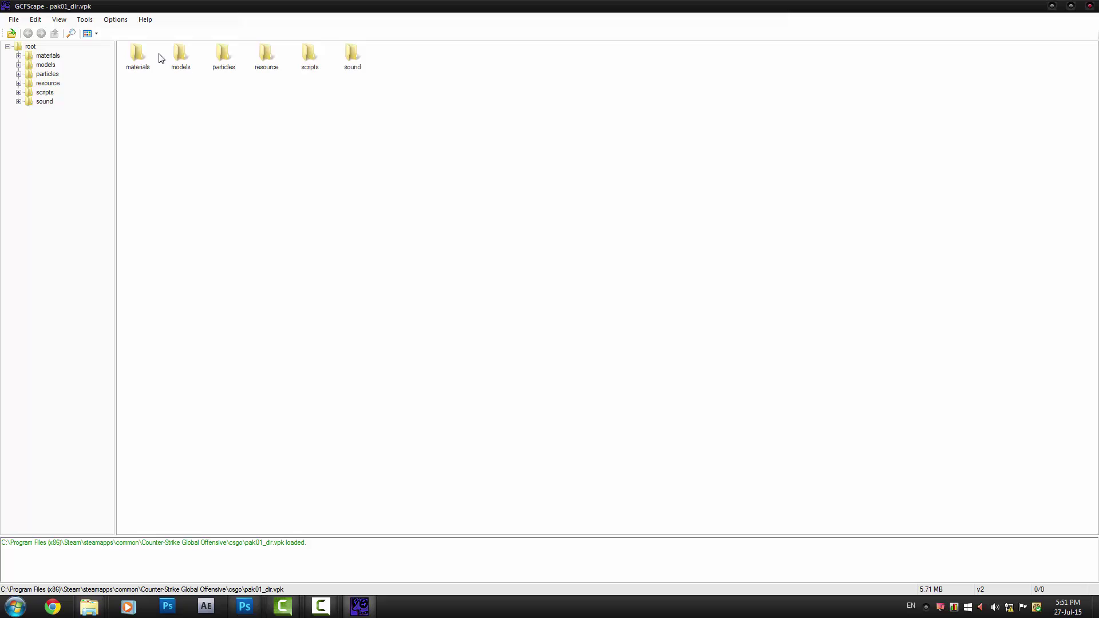
- Navigate into materials > models > weapons inside pak01_dir.vpk
{"action": "left_click", "coordinate": [143, 49]}
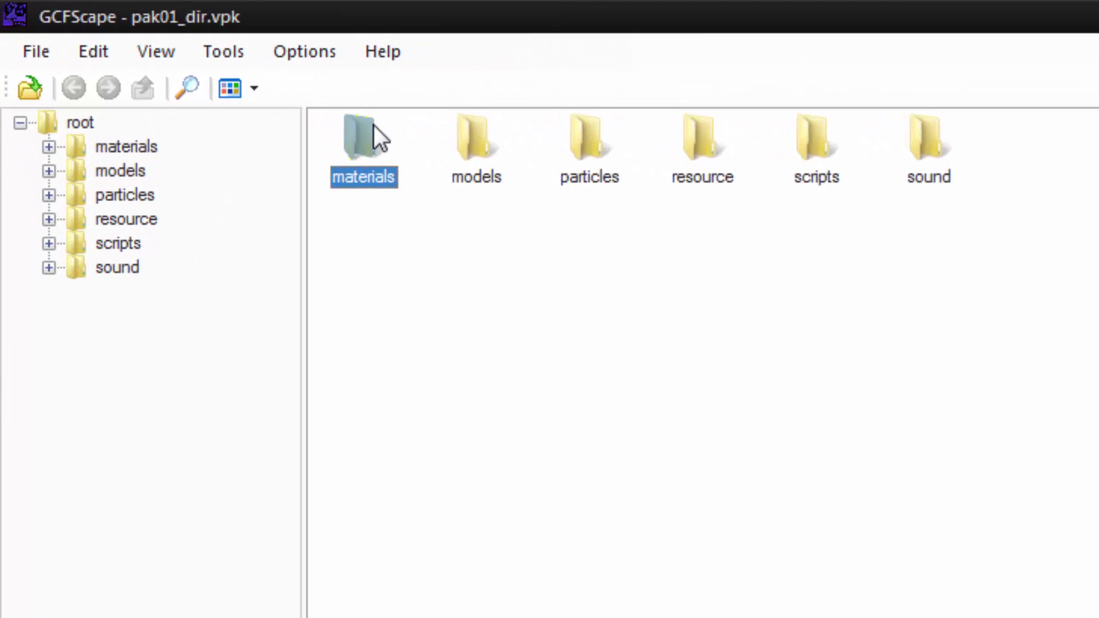
{"action": "double_click", "coordinate": [373, 125]}
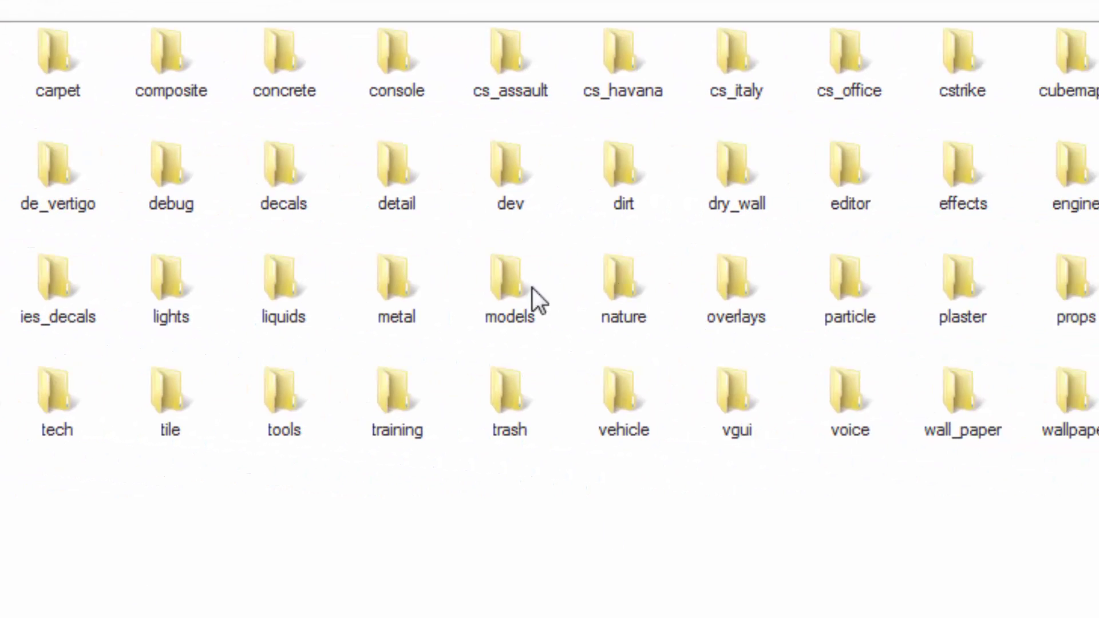
{"action": "double_click", "coordinate": [497, 283]}
{"action": "left_click", "coordinate": [331, 326]}
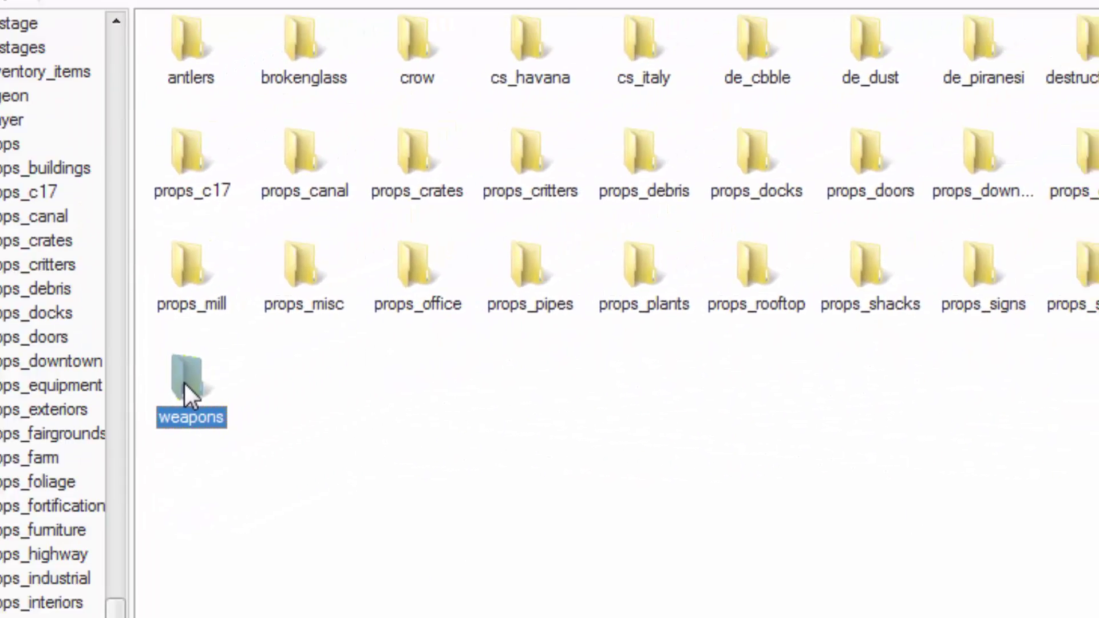
{"action": "double_click", "coordinate": [331, 326]}
{"action": "left_click_drag", "start_coordinate": [1096, 246], "coordinate": [294, 301]}
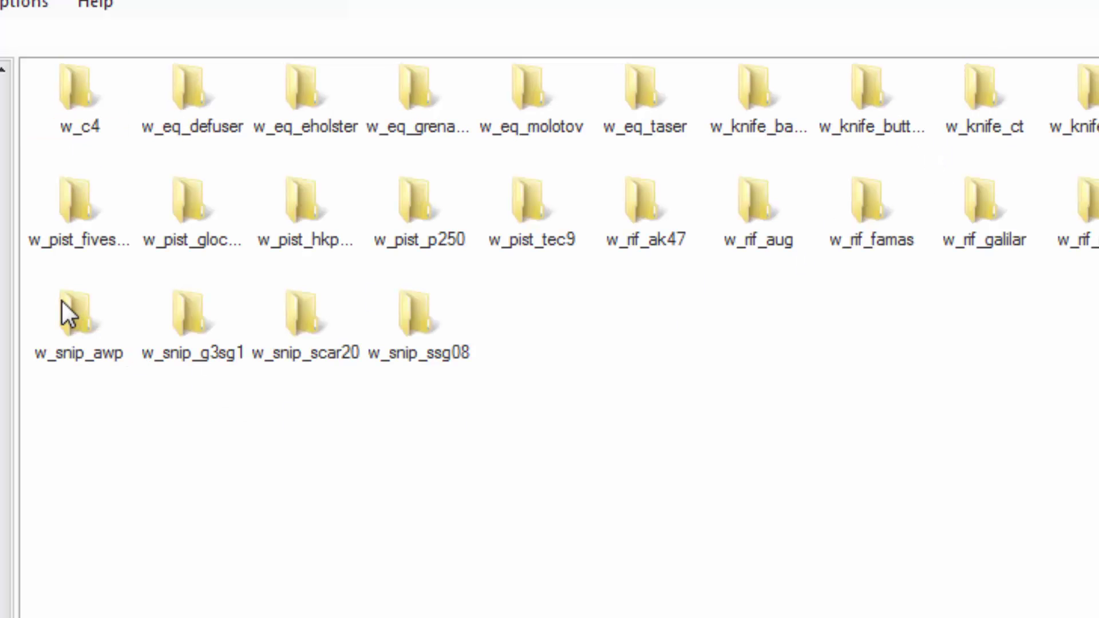
- Extract the w_snip_awp folder to the Desktop
{"action": "left_click", "coordinate": [62, 300]}
{"action": "right_click", "coordinate": [67, 308]}
{"action": "left_click", "coordinate": [5, 199]}
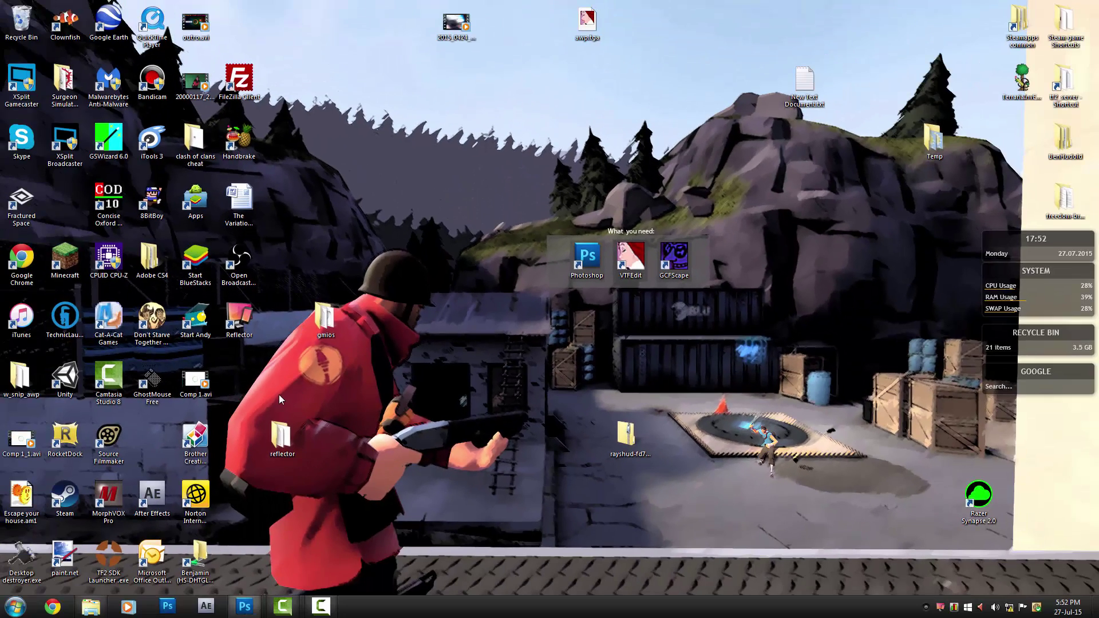
- Place the w_snip_awp folder above the tool shortcuts and open it
{"action": "left_click_drag", "start_coordinate": [11, 394], "coordinate": [567, 211]}
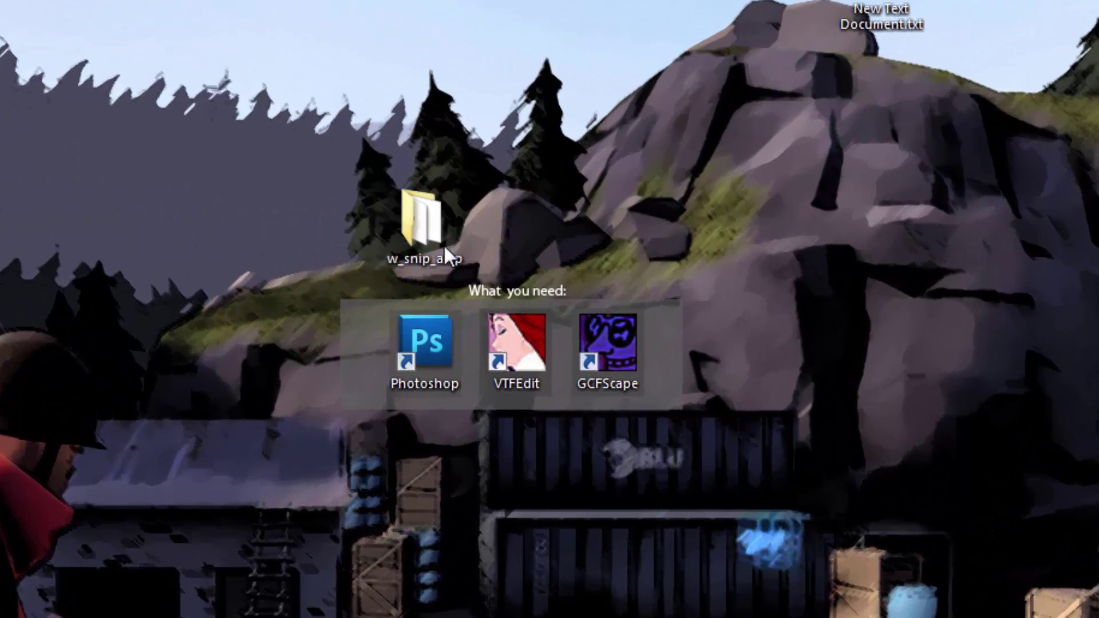
{"action": "double_click", "coordinate": [442, 220]}
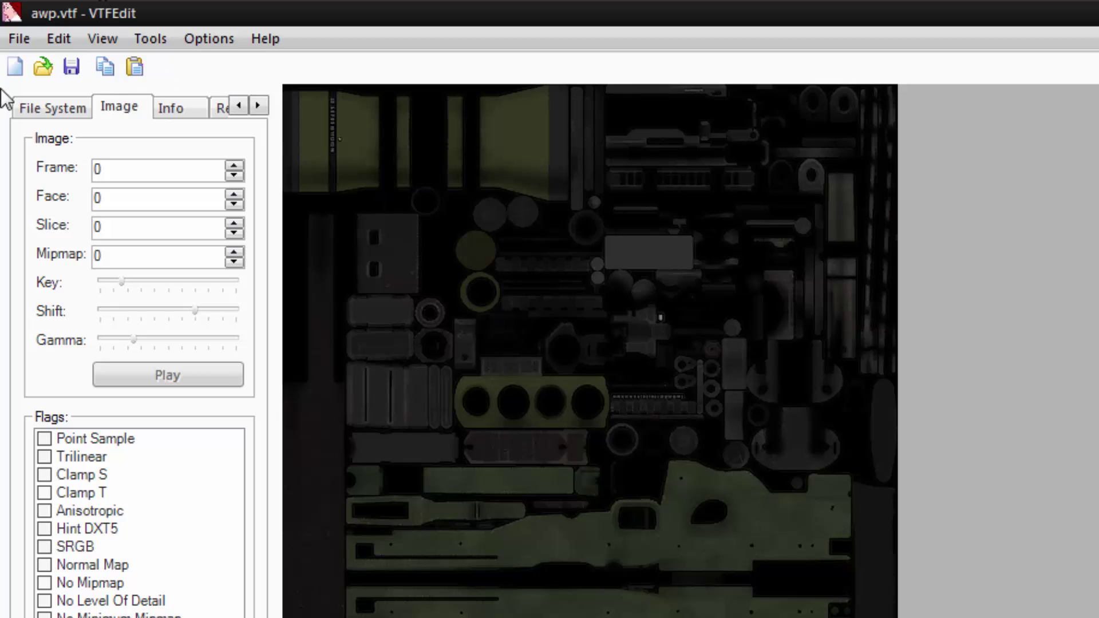
- Export the AWP texture as awp.tga in TGA format into w_snip_awp, then close VTFEdit
{"action": "left_click", "coordinate": [19, 39]}
{"action": "left_click", "coordinate": [58, 215]}
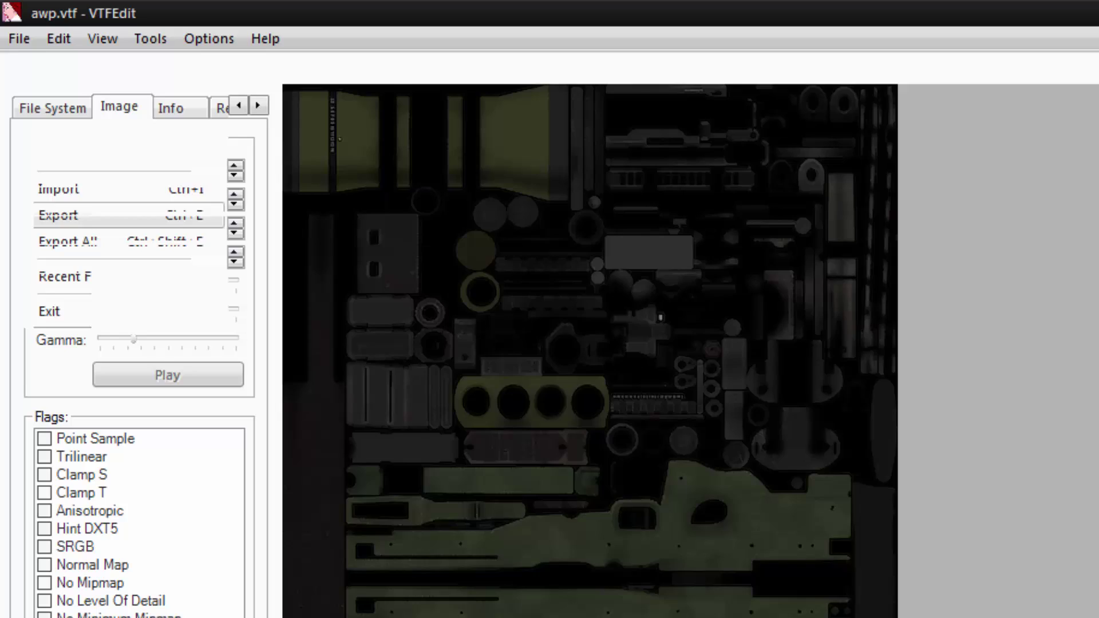
{"action": "left_click", "coordinate": [246, 562]}
{"action": "left_click", "coordinate": [251, 579]}
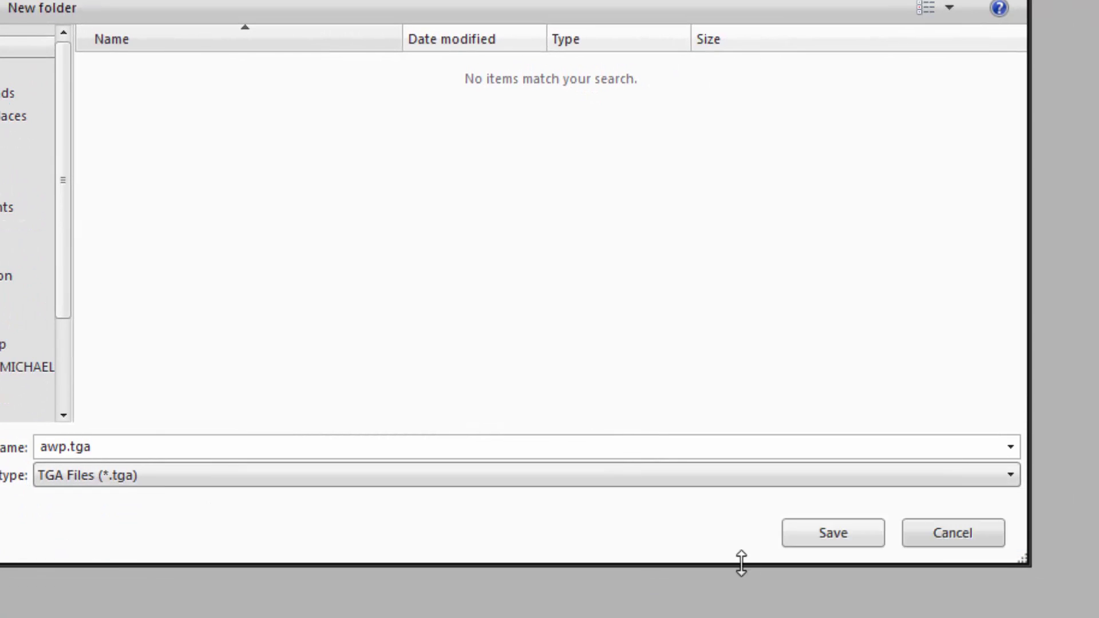
{"action": "left_click", "coordinate": [264, 475]}
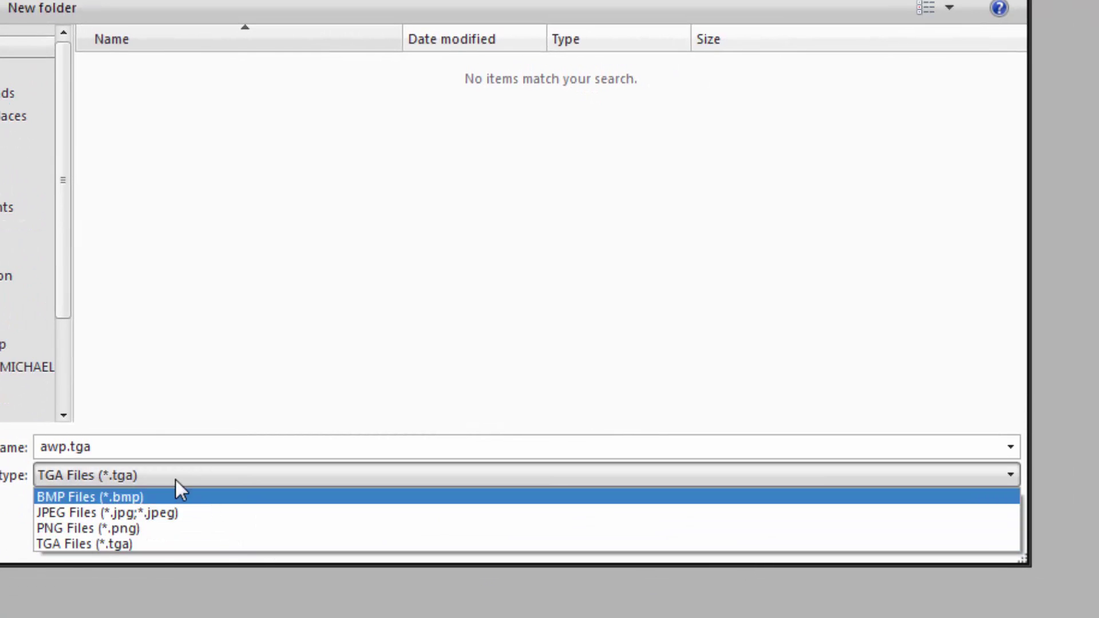
{"action": "left_click", "coordinate": [202, 543]}
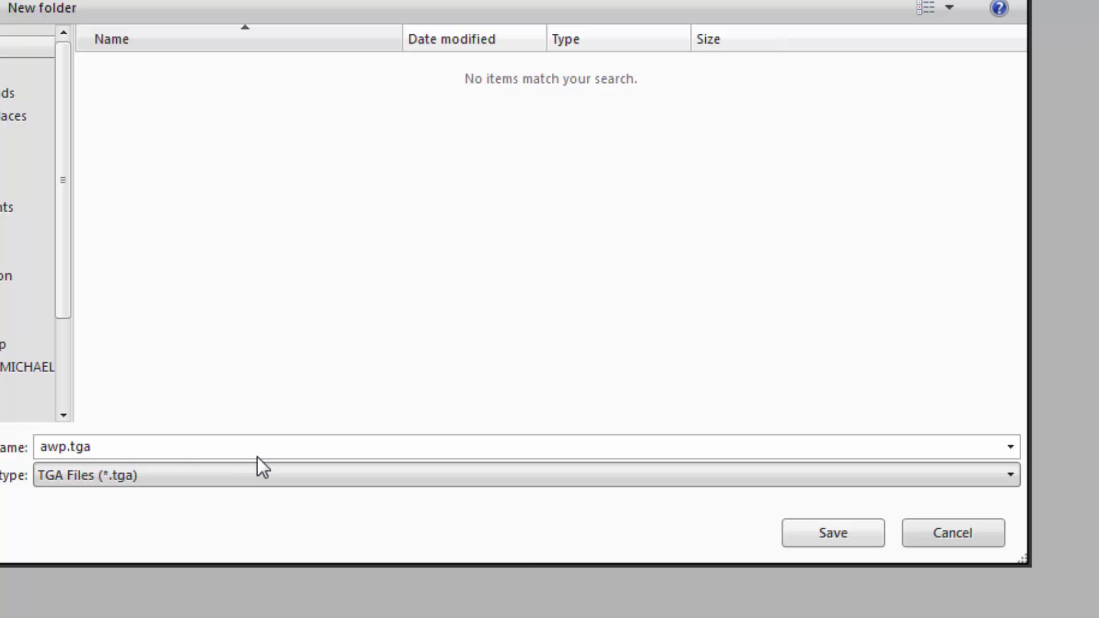
{"action": "left_click", "coordinate": [839, 533]}
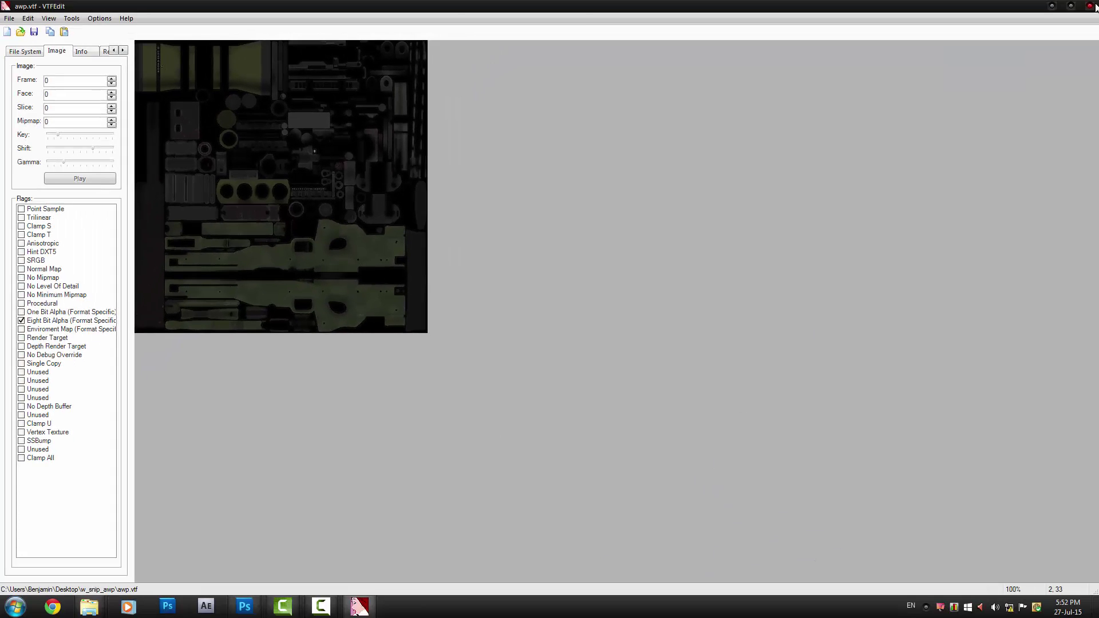
{"action": "left_click", "coordinate": [1093, 6]}
- Delete the old awp.tga and move the desktop awp.tga into w_snip_awp
{"action": "left_click", "coordinate": [449, 131]}
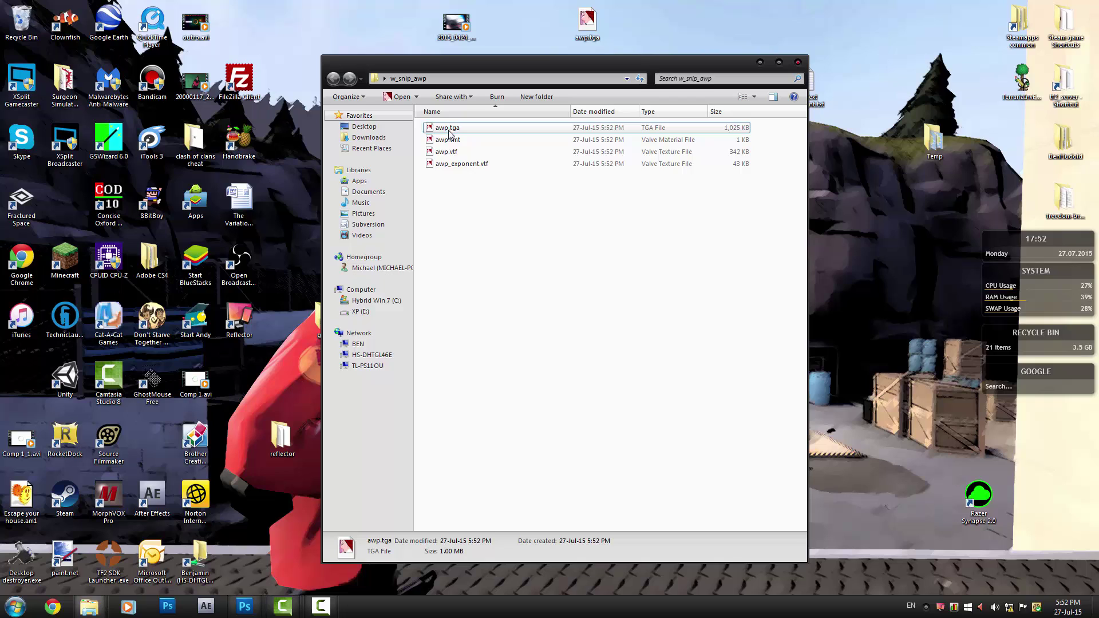
{"action": "left_click_drag", "start_coordinate": [508, 63], "coordinate": [249, 63]}
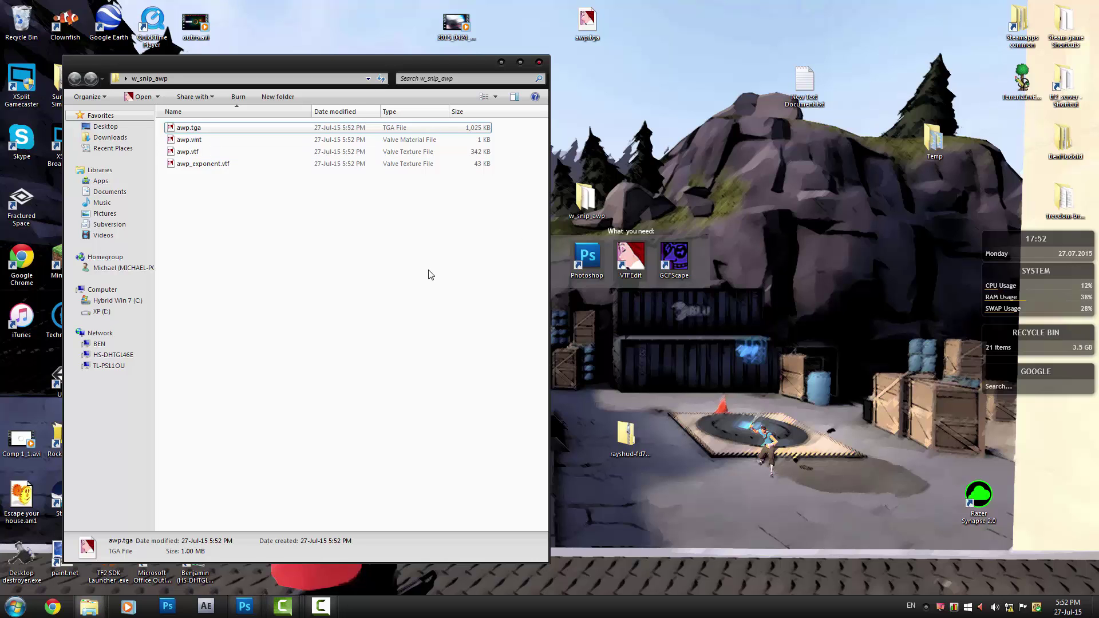
{"action": "key", "text": "Delete"}
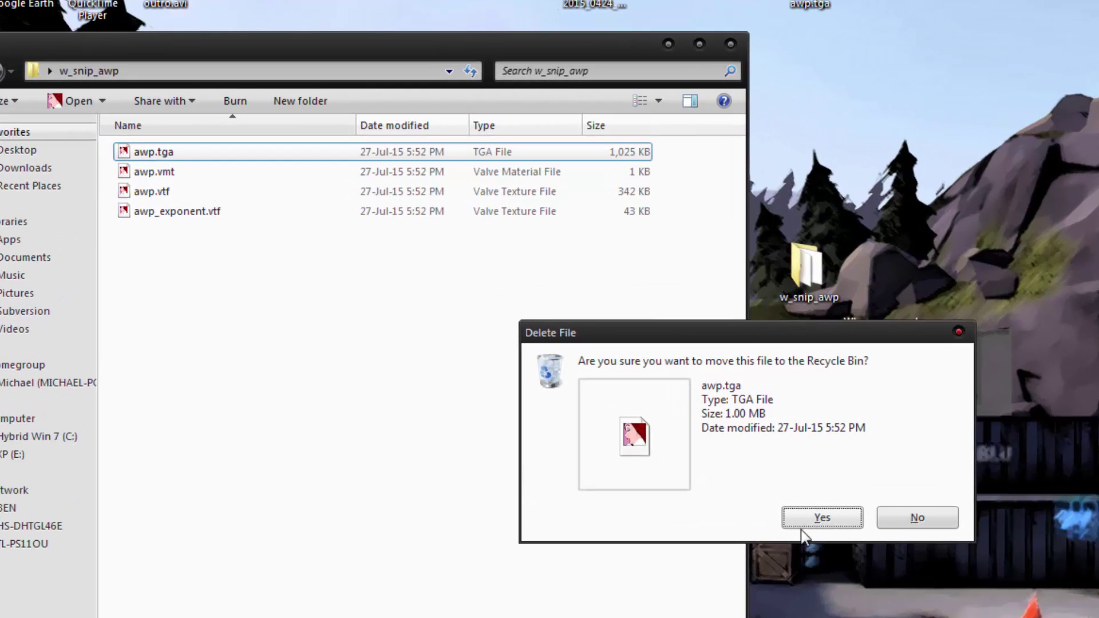
{"action": "left_click", "coordinate": [813, 522]}
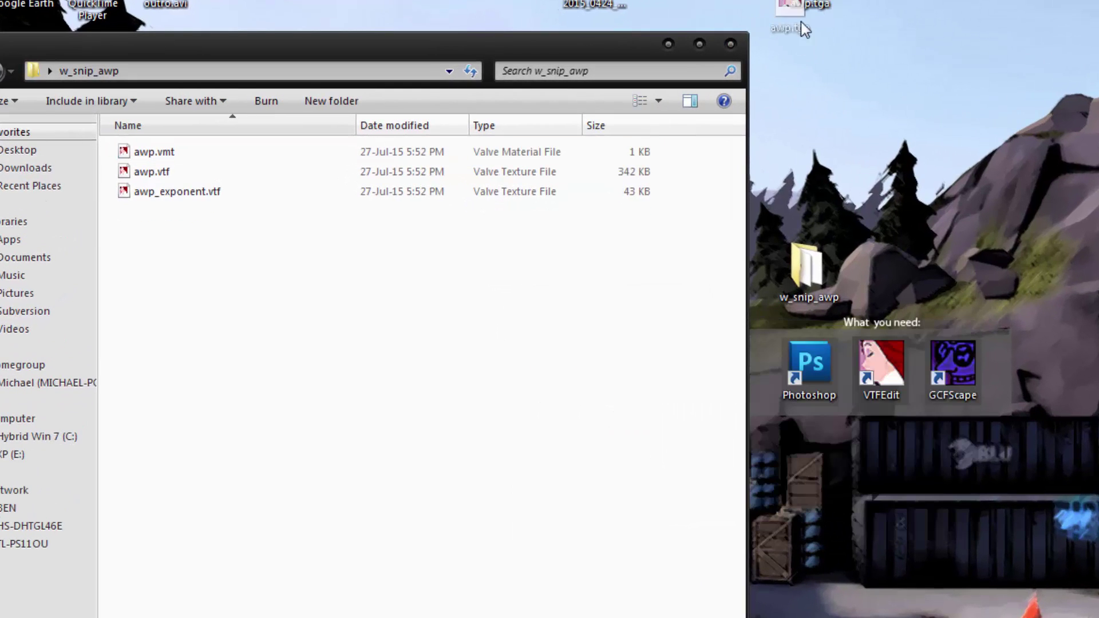
{"action": "left_click_drag", "start_coordinate": [801, 22], "coordinate": [368, 481]}
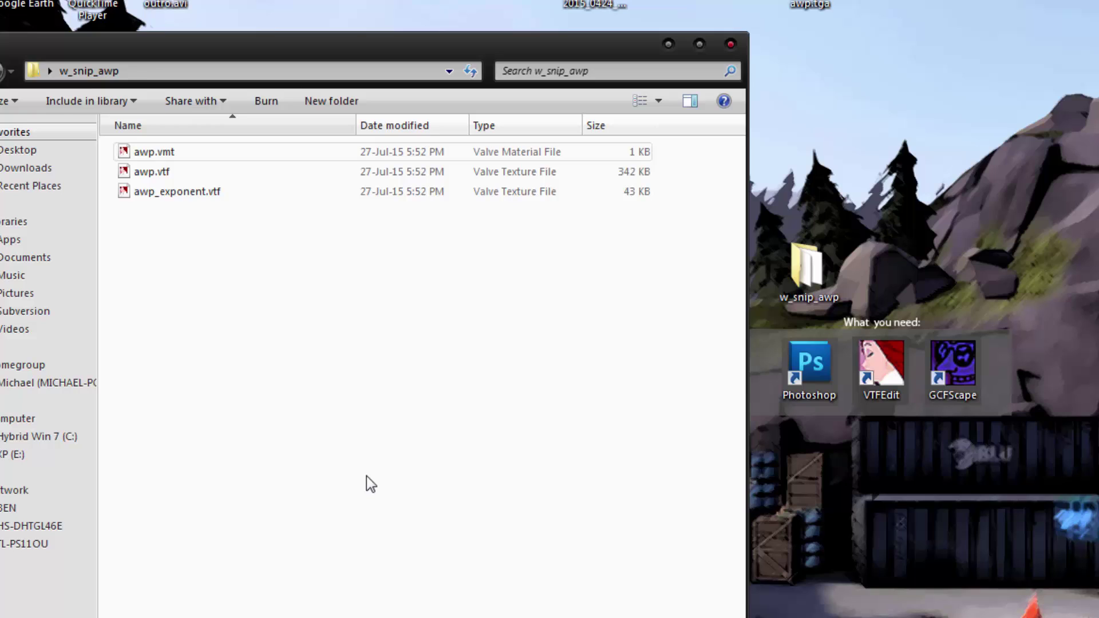
{"action": "left_click", "coordinate": [373, 513]}
- Delete the old awp.vtf from w_snip_awp to the Recycle Bin
{"action": "left_click", "coordinate": [148, 170]}
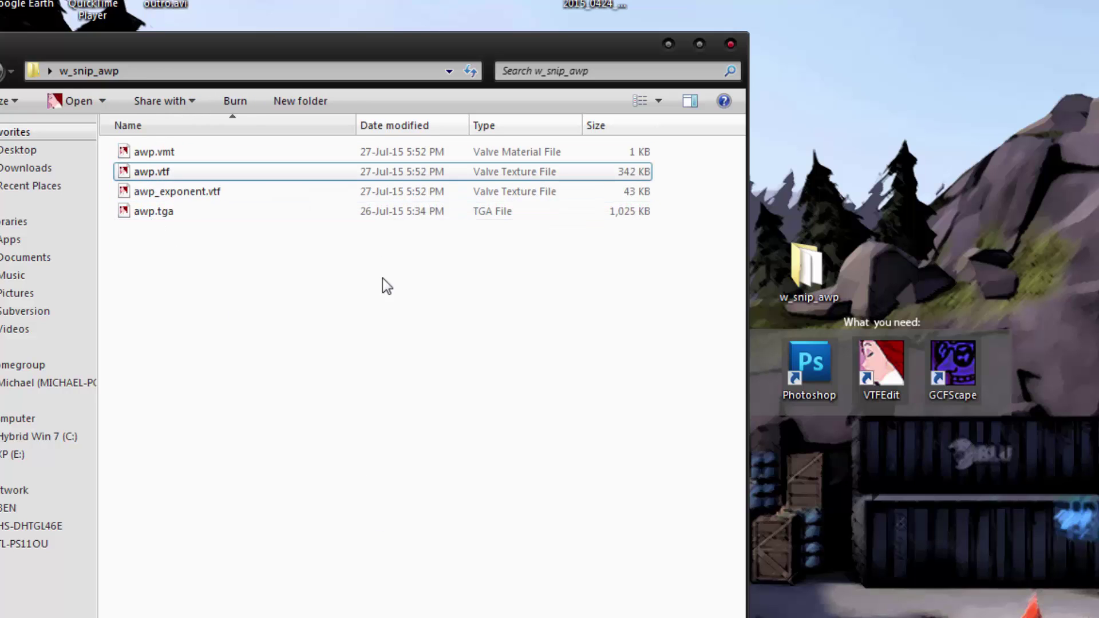
{"action": "key", "text": "Delete"}
{"action": "left_click", "coordinate": [808, 510]}
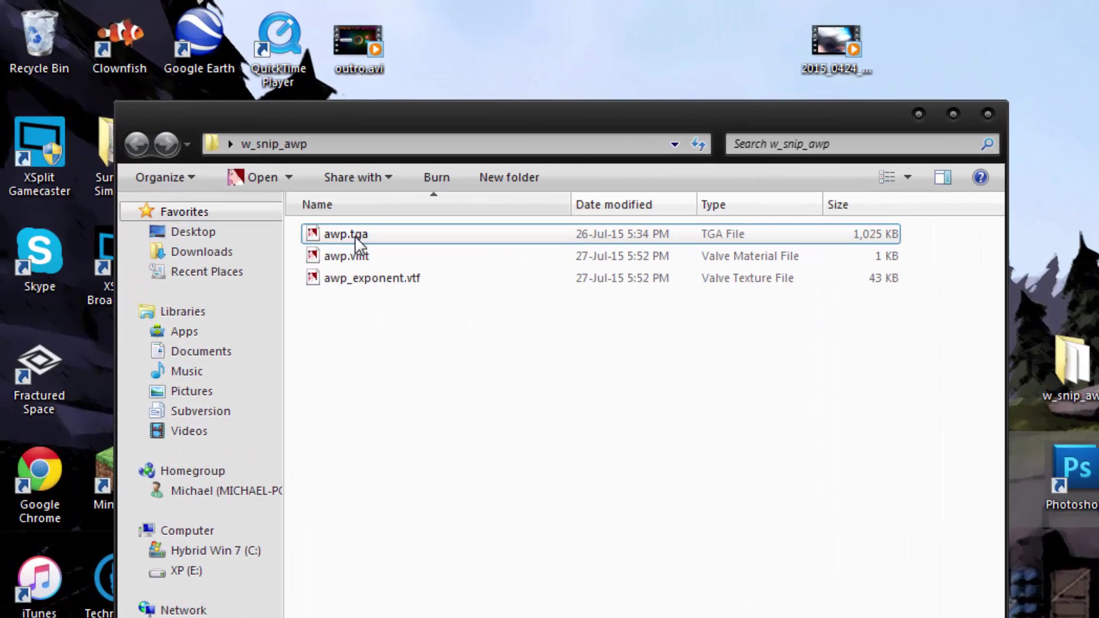
- Open awp.tga in VTFEdit and save it as awp.vtf in w_snip_awp
{"action": "double_click", "coordinate": [196, 130]}
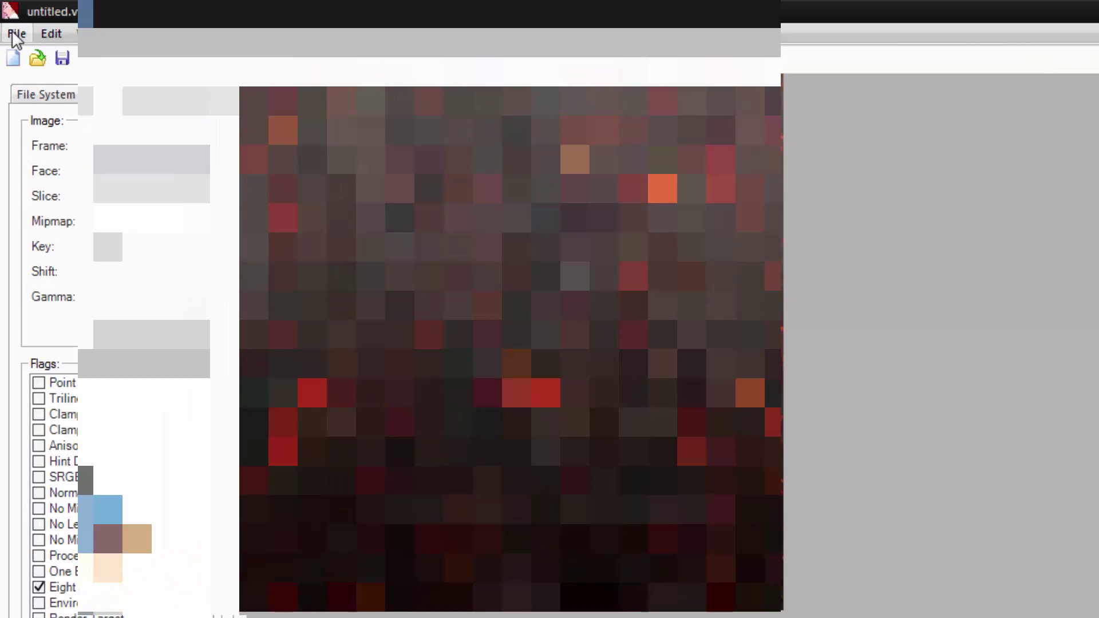
{"action": "left_click", "coordinate": [17, 34]}
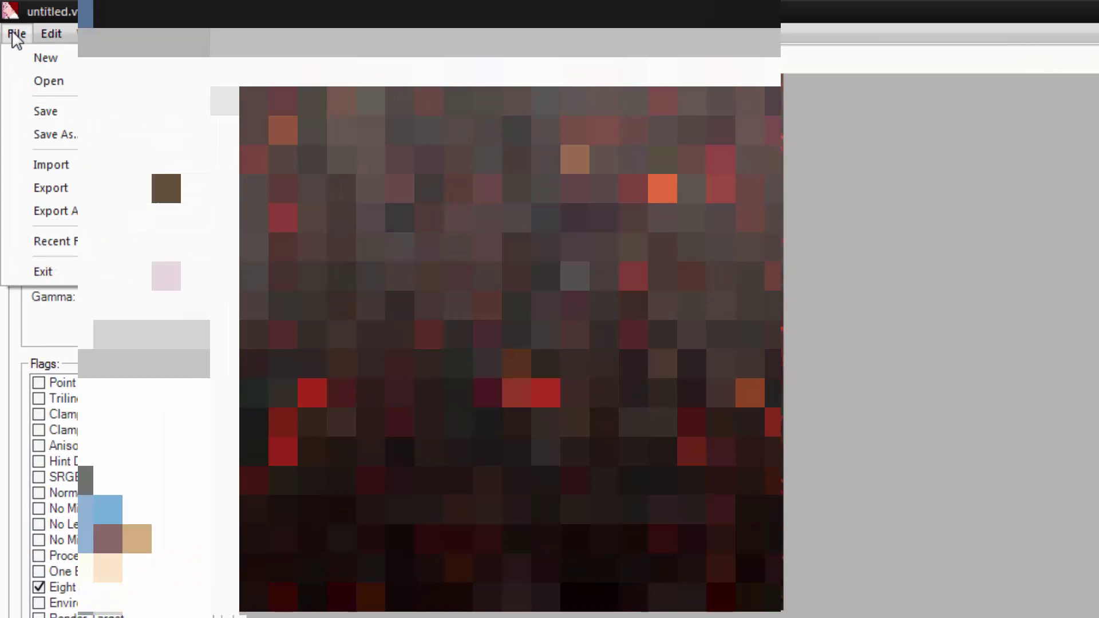
{"action": "left_click", "coordinate": [45, 138]}
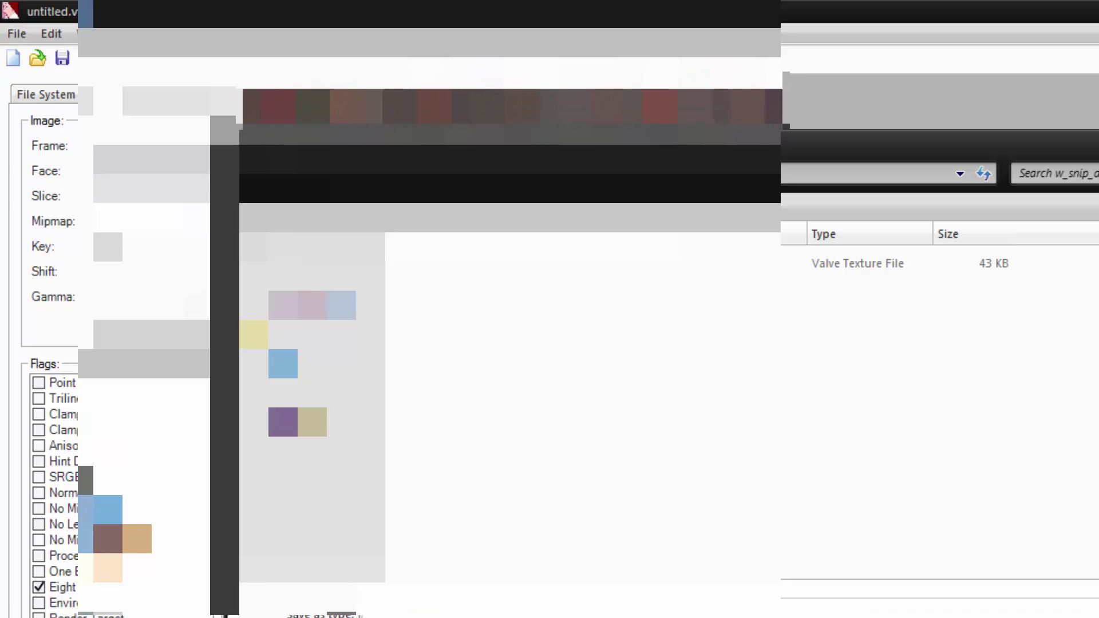
{"action": "key", "text": "Return"}
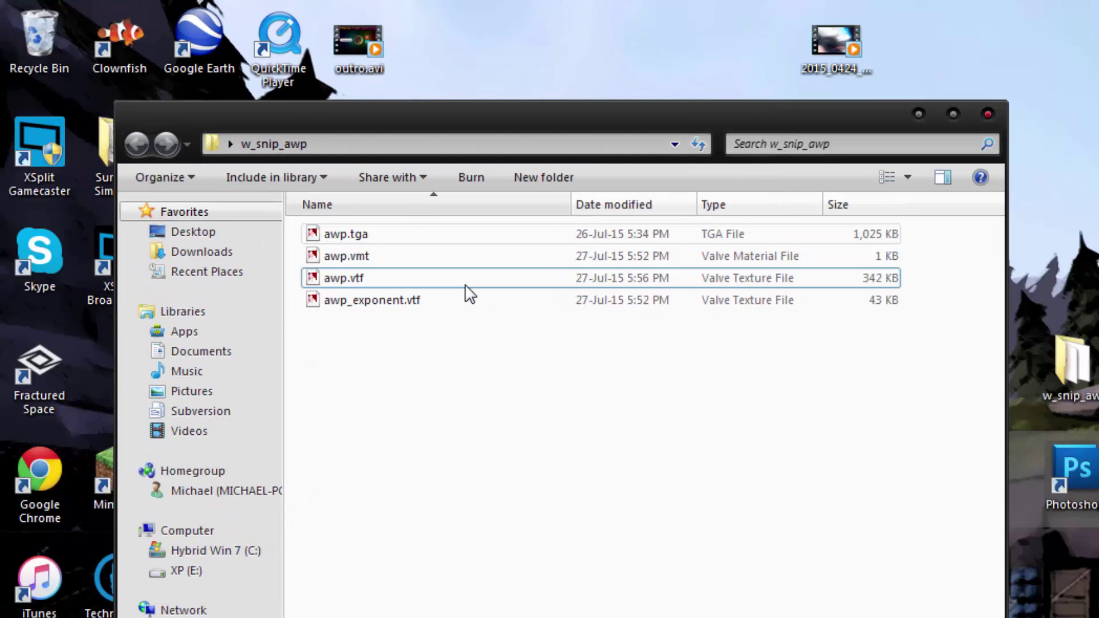
- Check each file in w_snip_awp: awp.tga, awp.vmt, awp.vtf and awp_exponent.vtf
{"action": "left_click_drag", "start_coordinate": [711, 617], "coordinate": [367, 251]}
{"action": "left_click", "coordinate": [379, 312]}
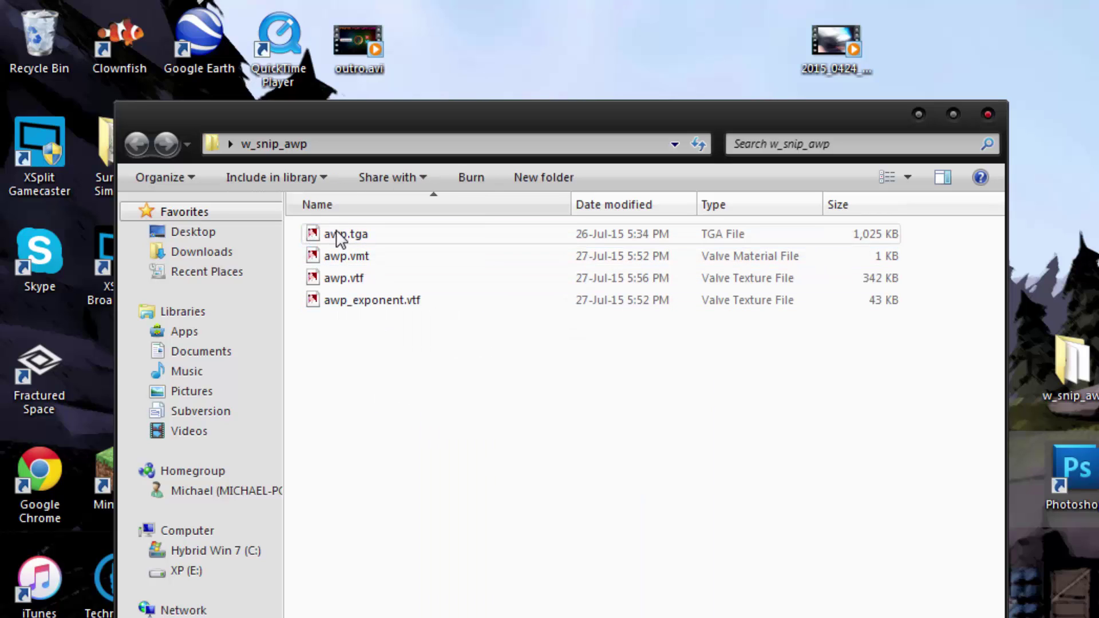
{"action": "left_click", "coordinate": [337, 236]}
{"action": "left_click", "coordinate": [376, 259]}
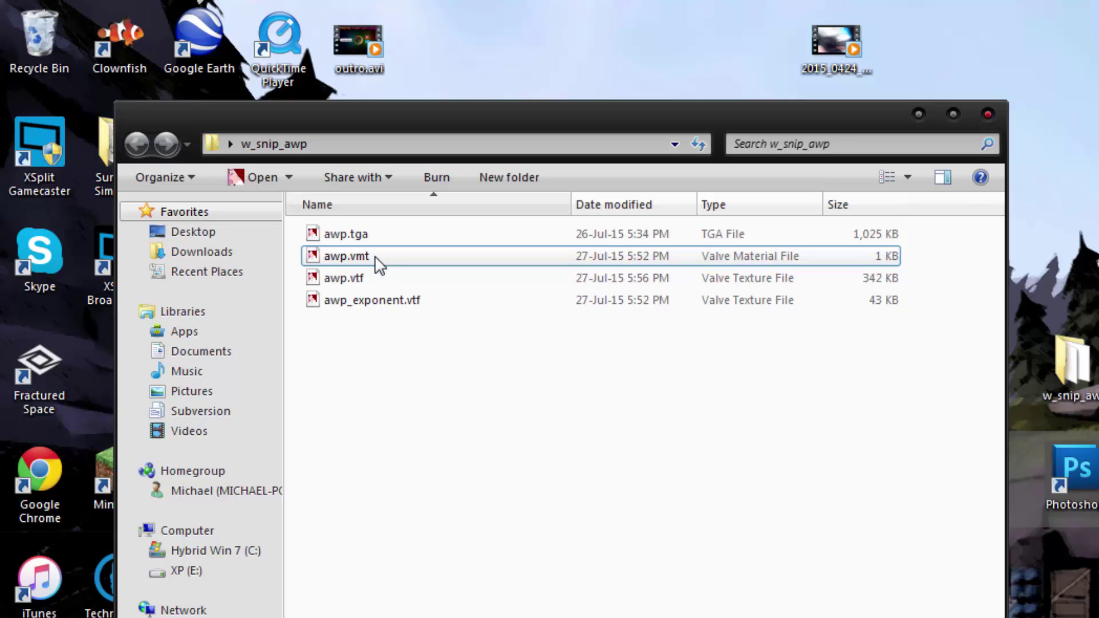
{"action": "left_click", "coordinate": [395, 280]}
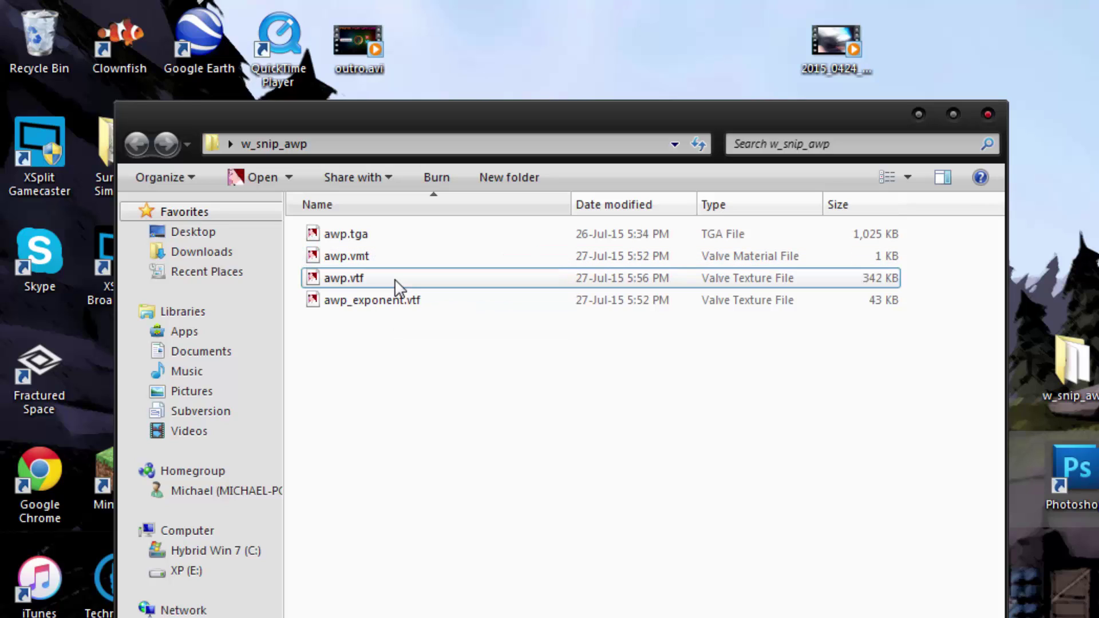
{"action": "left_click", "coordinate": [400, 304]}
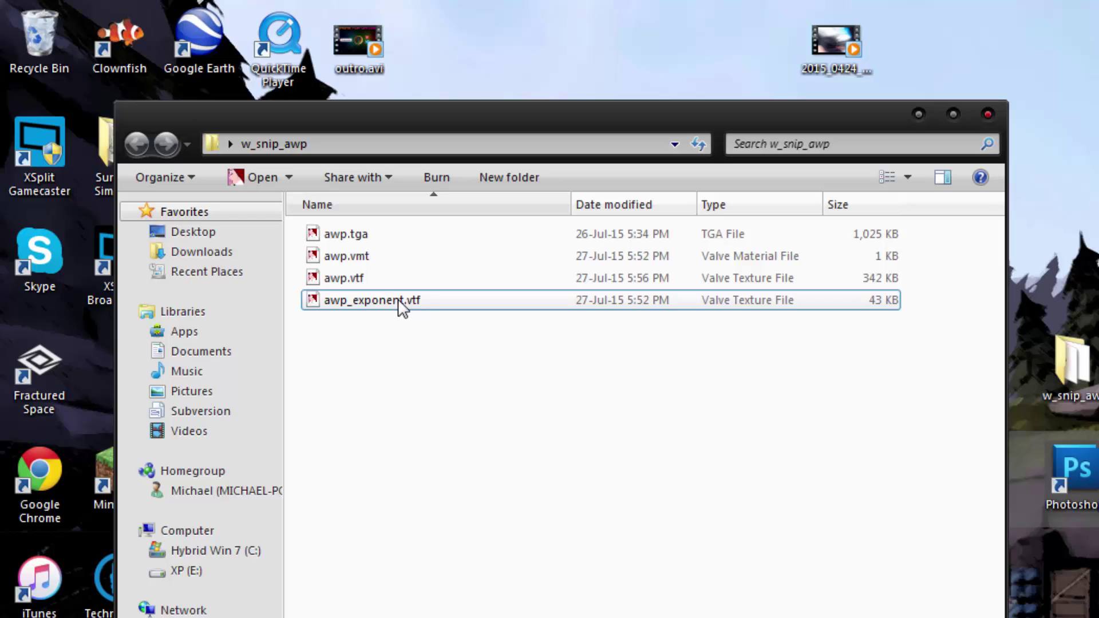
- Preview awp_exponent.vtf in VTFEdit, then close it
{"action": "double_click", "coordinate": [399, 304]}
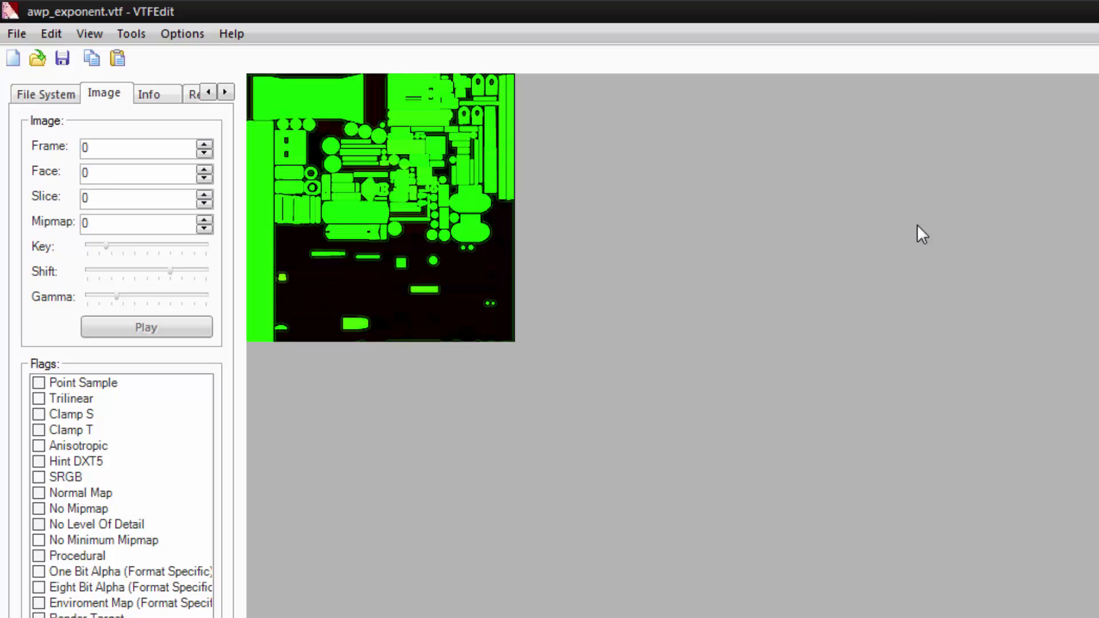
{"action": "key", "text": "alt+F4"}
{"action": "left_click", "coordinate": [818, 496]}
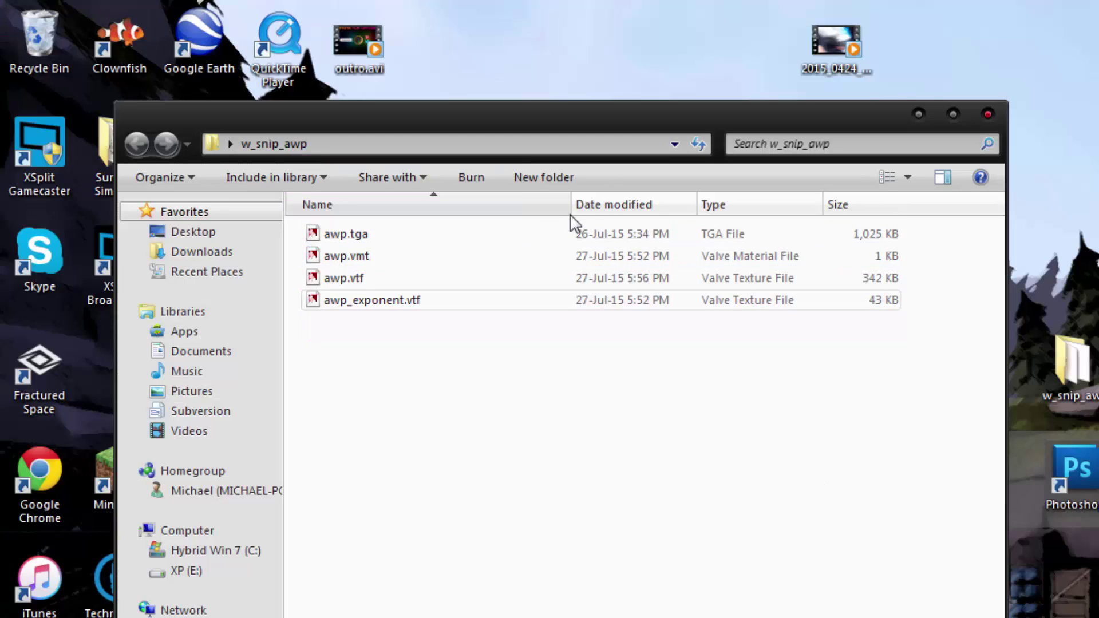